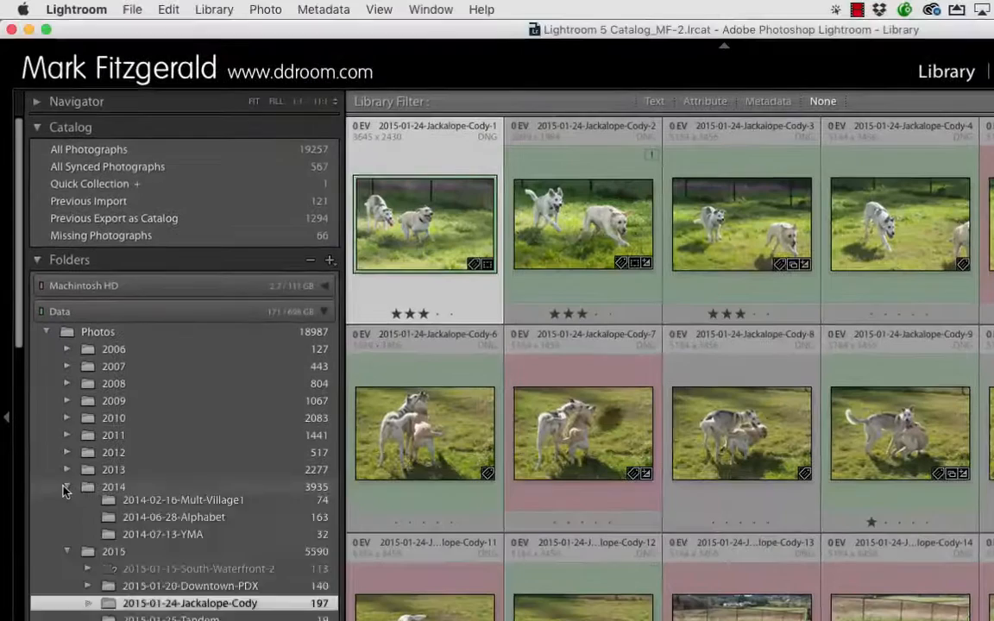
# Switch to Lightroom and inspect the missing-photo badge on 2015-01-24-Jackalope-Cody-2.
pyautogui.click(67, 486)
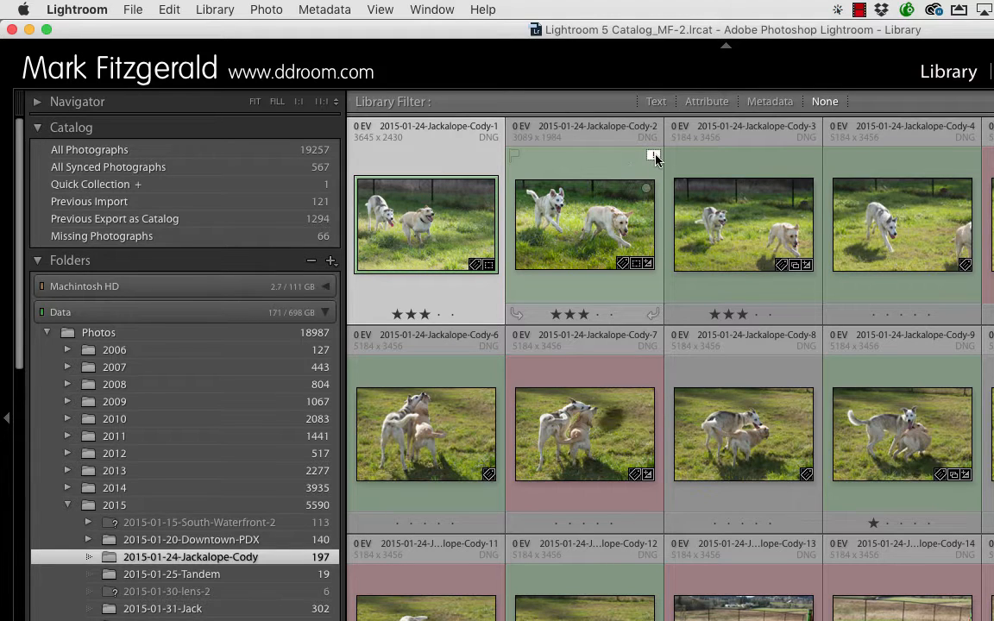
pyautogui.moveTo(655, 158)
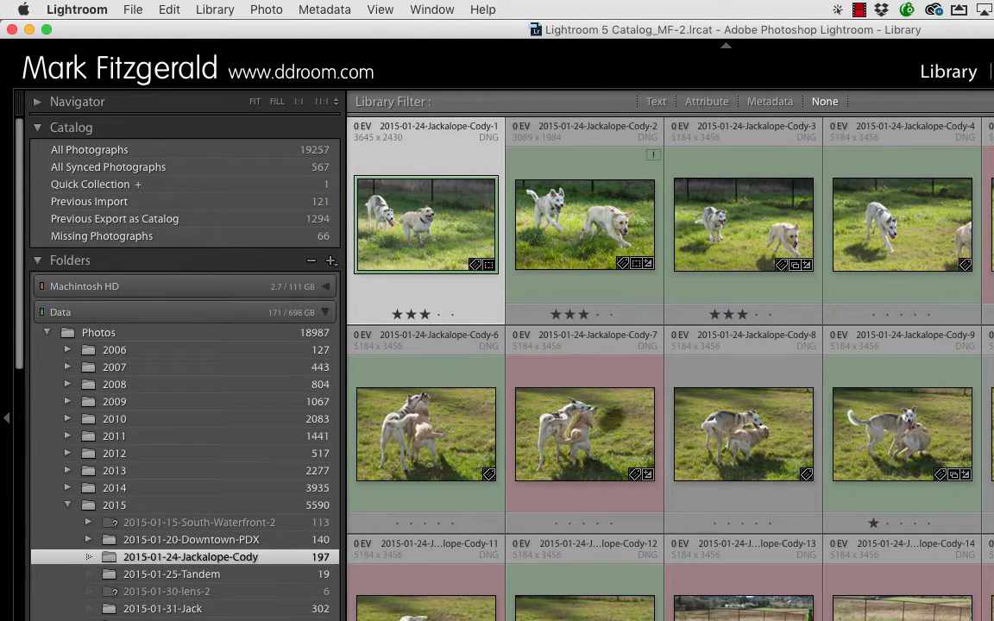
# Switch to Finder, rename 2015-01-24-Jackalope-Cody-1.dng to 2015-01-24-Jackalope-Cody-1B.dng, and check that photo's badge back in Lightroom.
pyautogui.press('super+Tab')
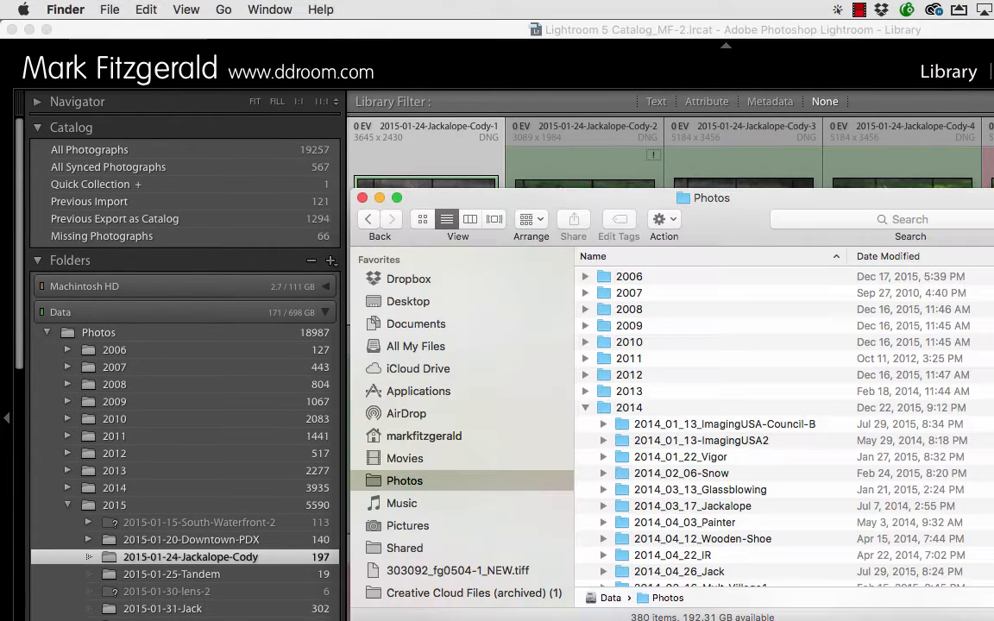
pyautogui.click(585, 407)
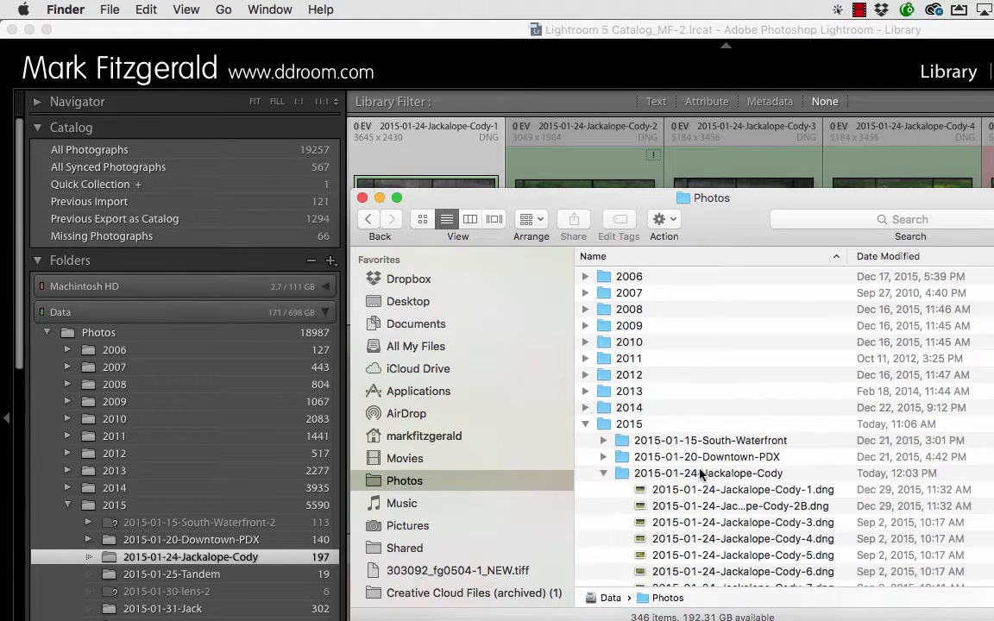
pyautogui.click(774, 490)
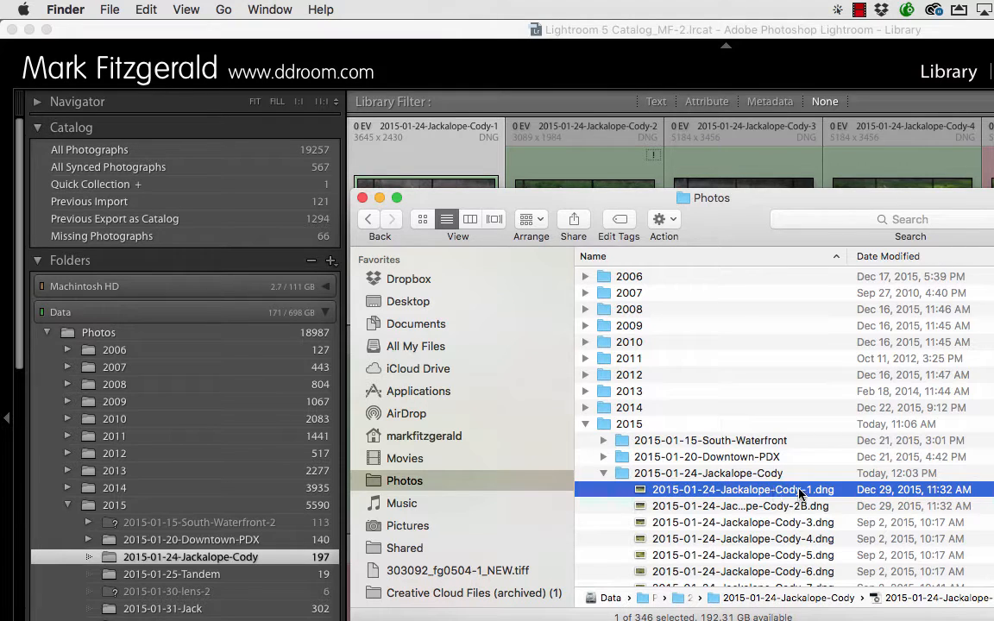
pyautogui.click(800, 490)
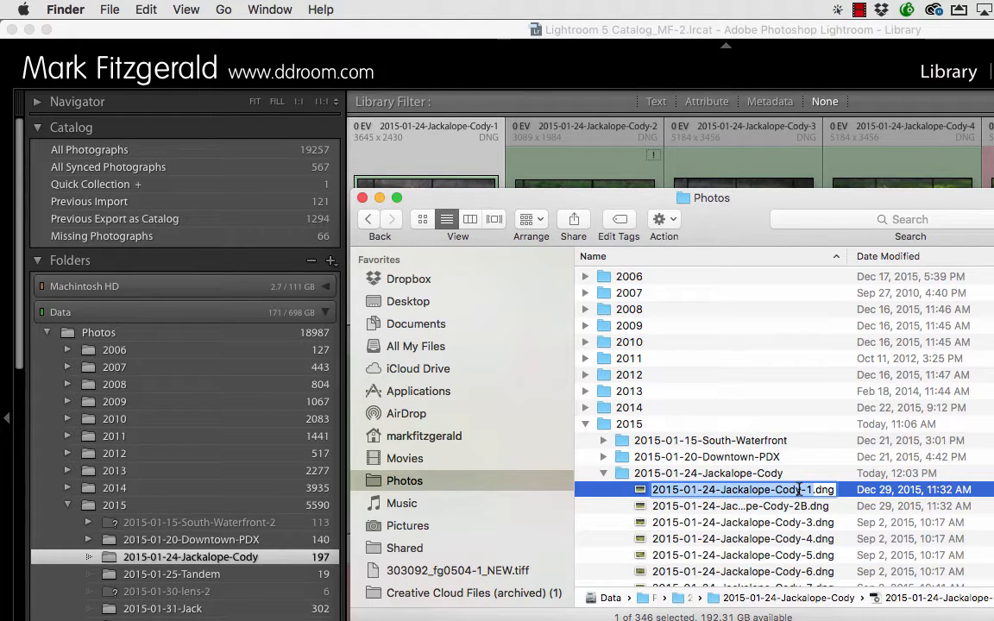
pyautogui.press('Right')
pyautogui.write('B')
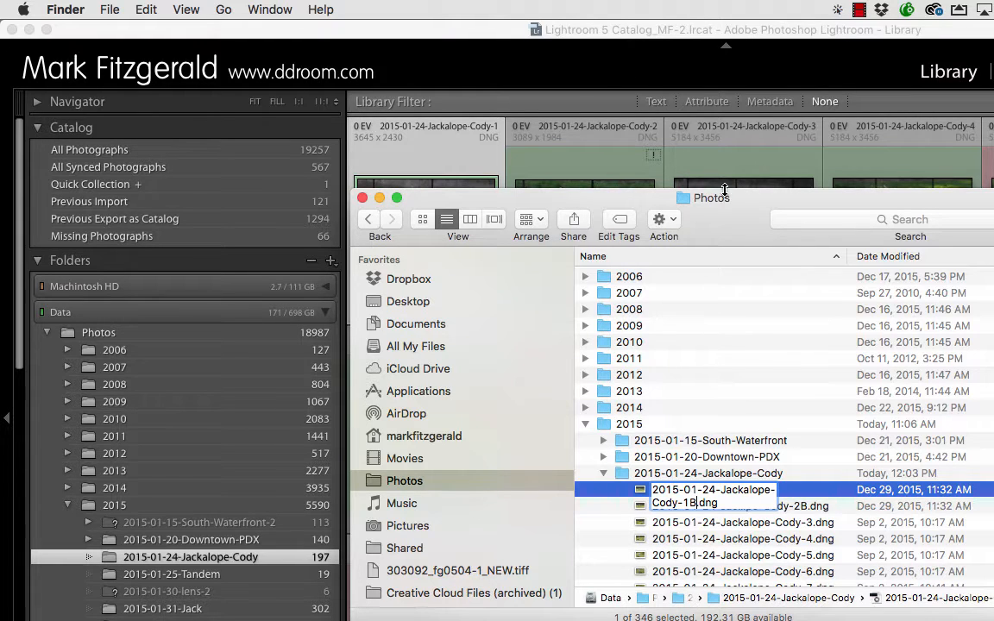
pyautogui.press('Return')
pyautogui.click(547, 65)
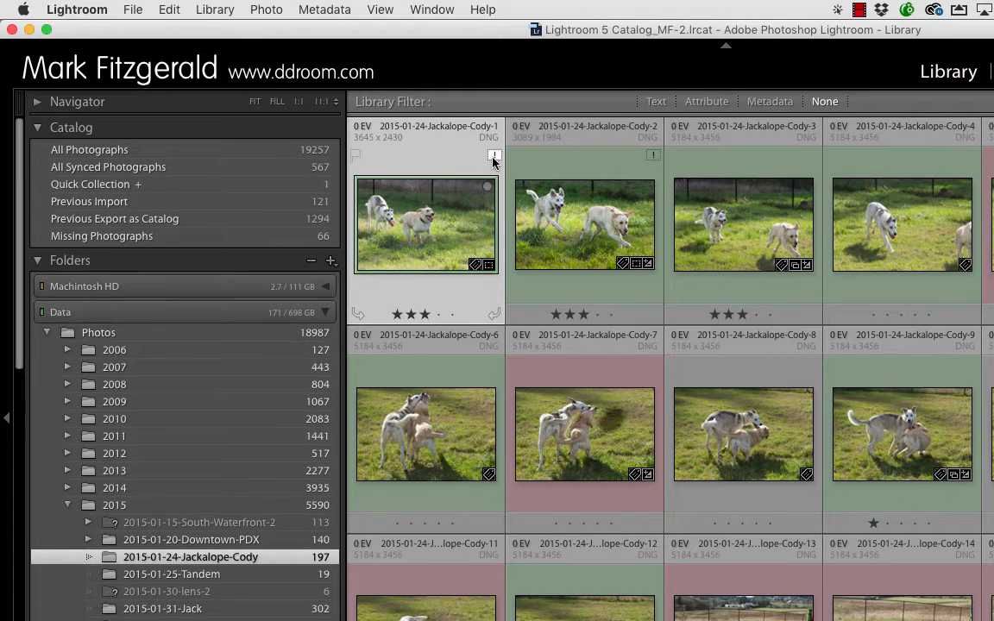
pyautogui.moveTo(493, 159)
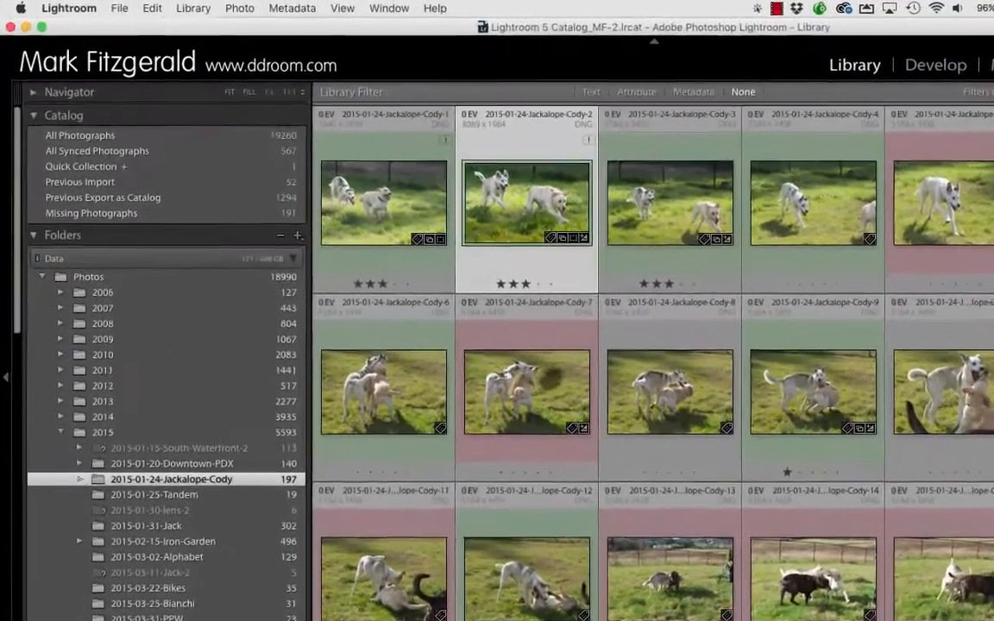
# Try to move the 2015-01-24-Jackalope-Cody-3 photo into the 2015-01-25-Tandem folder.
pyautogui.click(678, 186)
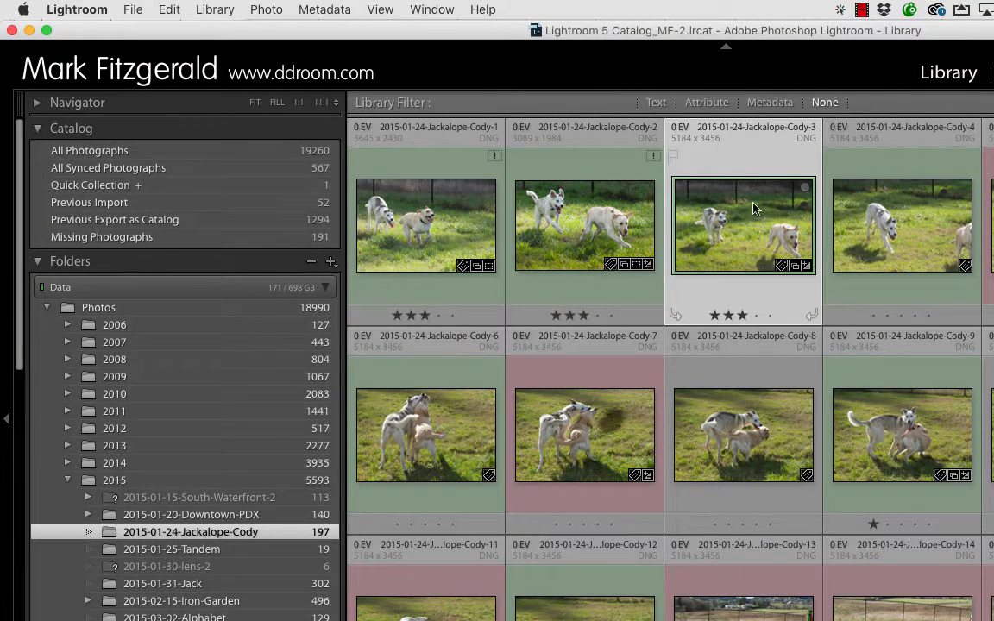
pyautogui.click(208, 13)
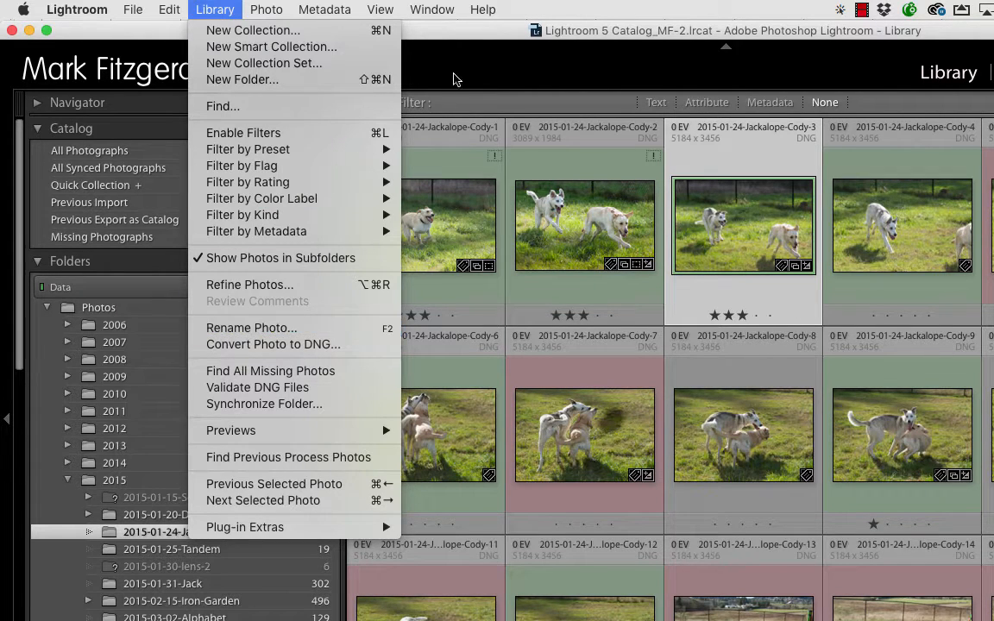
pyautogui.click(725, 201)
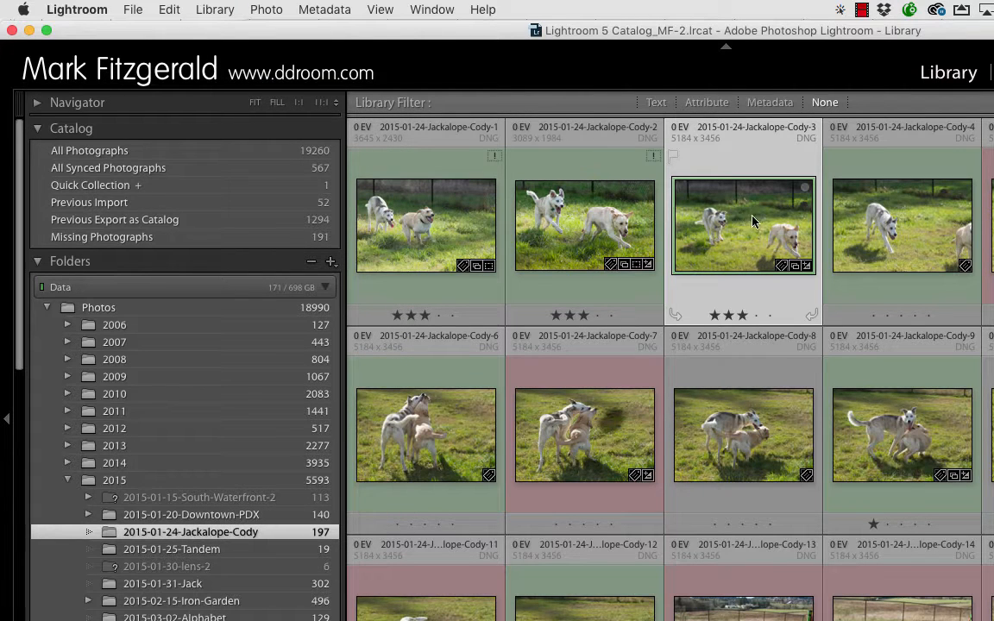
pyautogui.moveTo(678, 197); pyautogui.dragTo(199, 552)
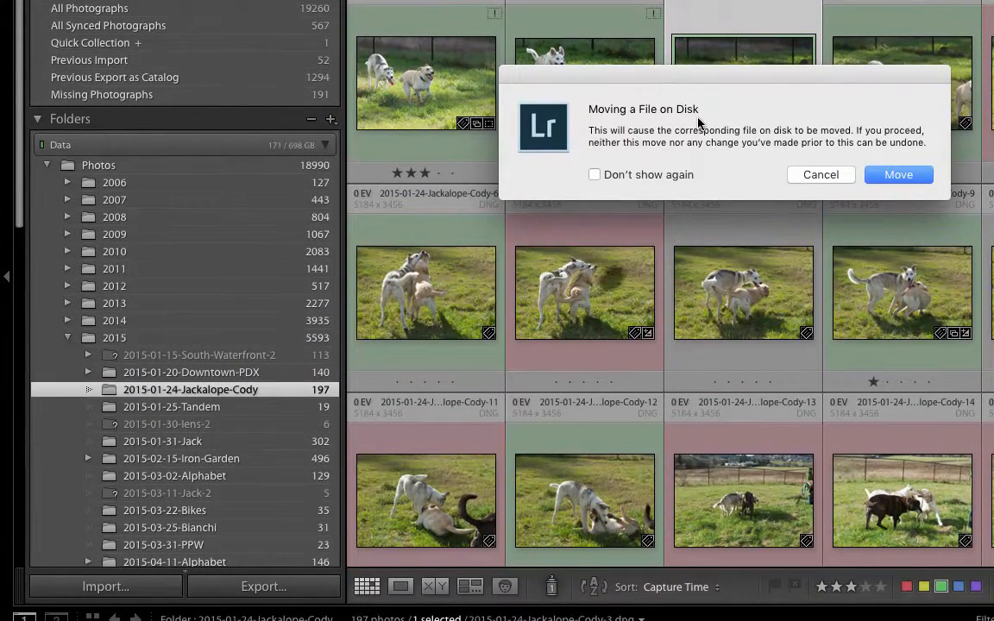
pyautogui.click(818, 174)
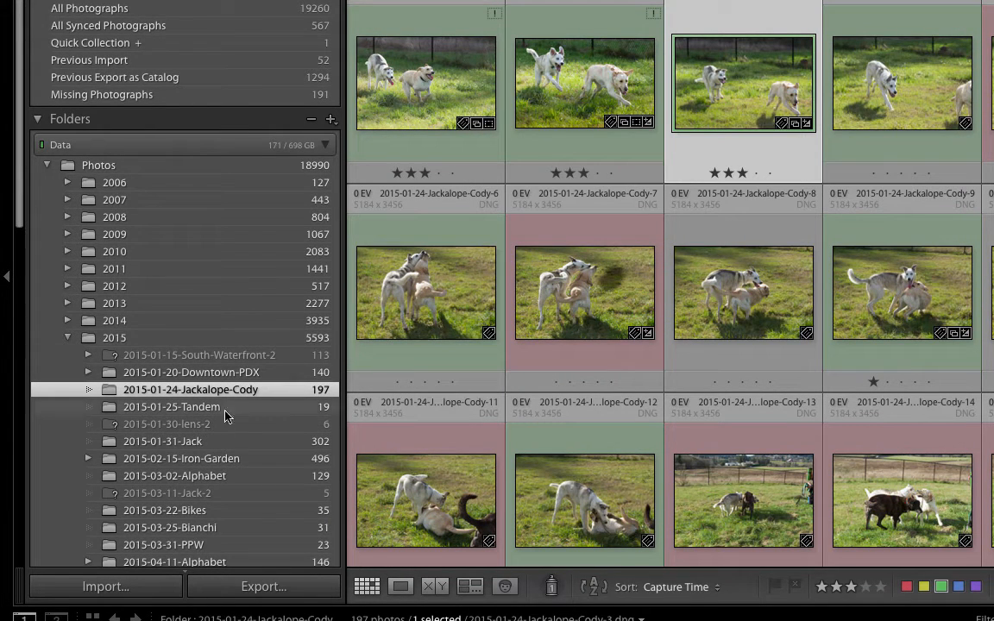
# Try to move the 2015-01-31-Jack folder from 2015 into the 2014 folder, and collapse the 2014 folder.
pyautogui.moveTo(184, 443); pyautogui.dragTo(175, 322)
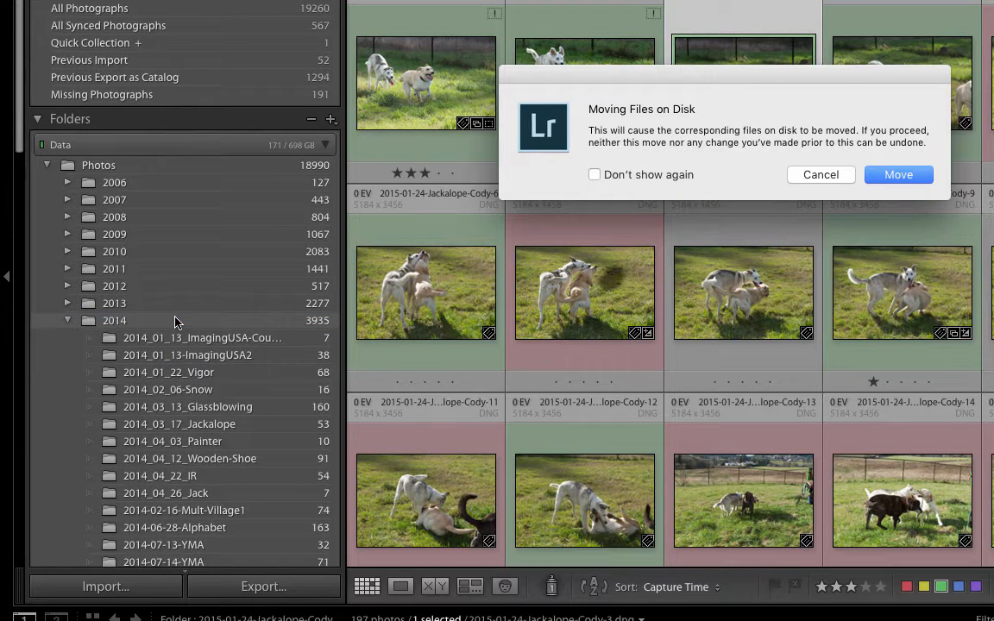
pyautogui.click(818, 176)
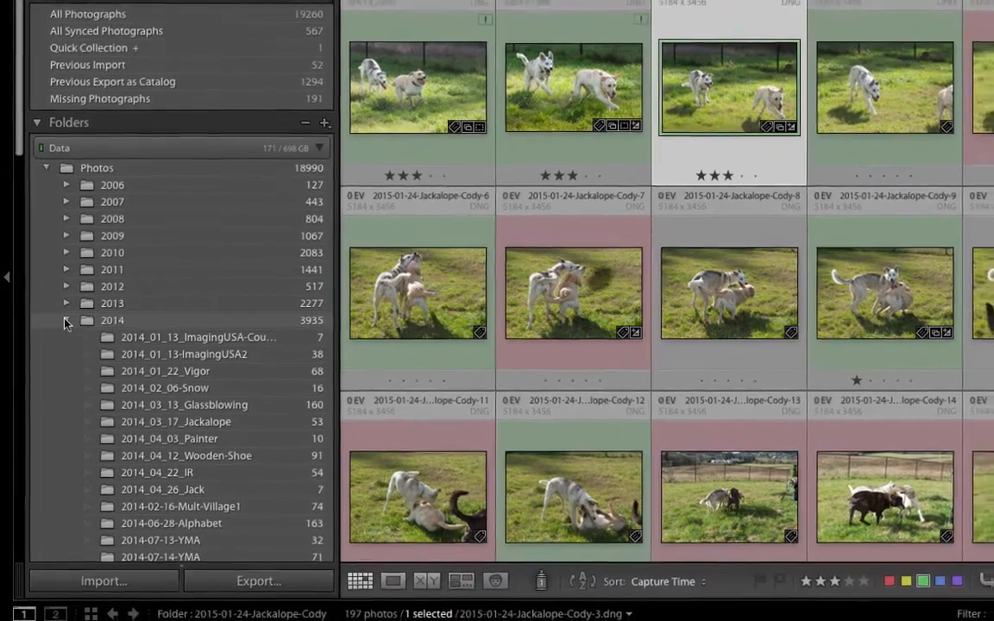
pyautogui.click(68, 322)
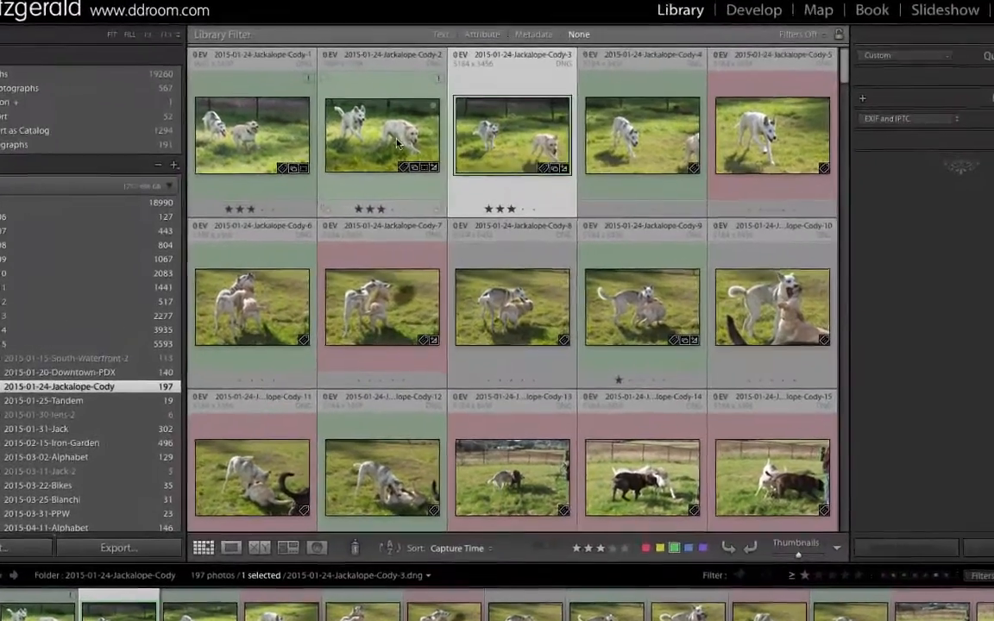
# Try to locate the missing original of 2015-01-24-Jackalope-Cody-2.dng from its badge, and cancel the file selection.
pyautogui.click(414, 162)
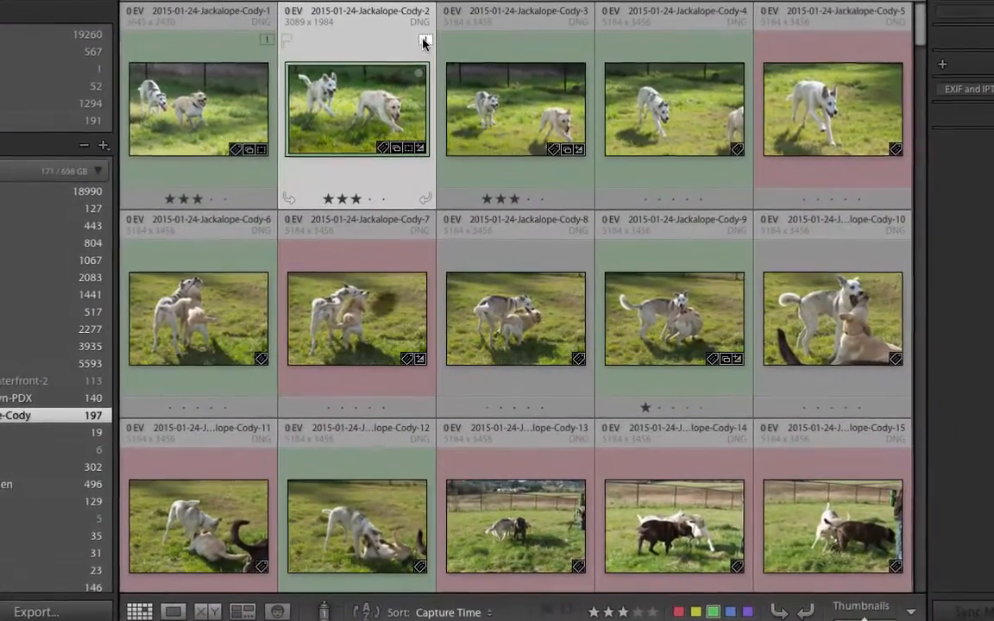
pyautogui.moveTo(424, 45)
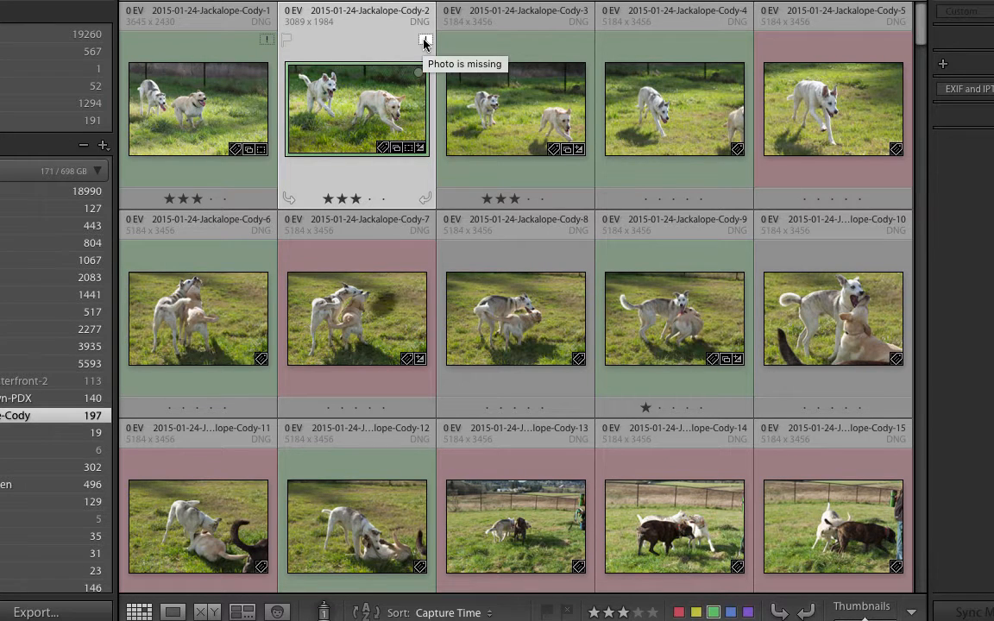
pyautogui.click(424, 43)
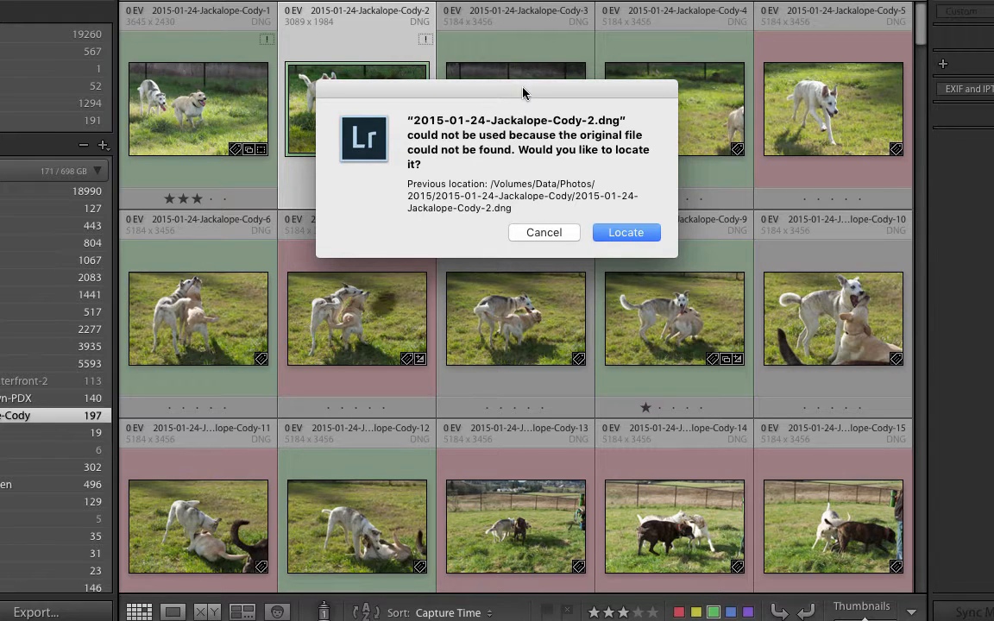
pyautogui.click(634, 235)
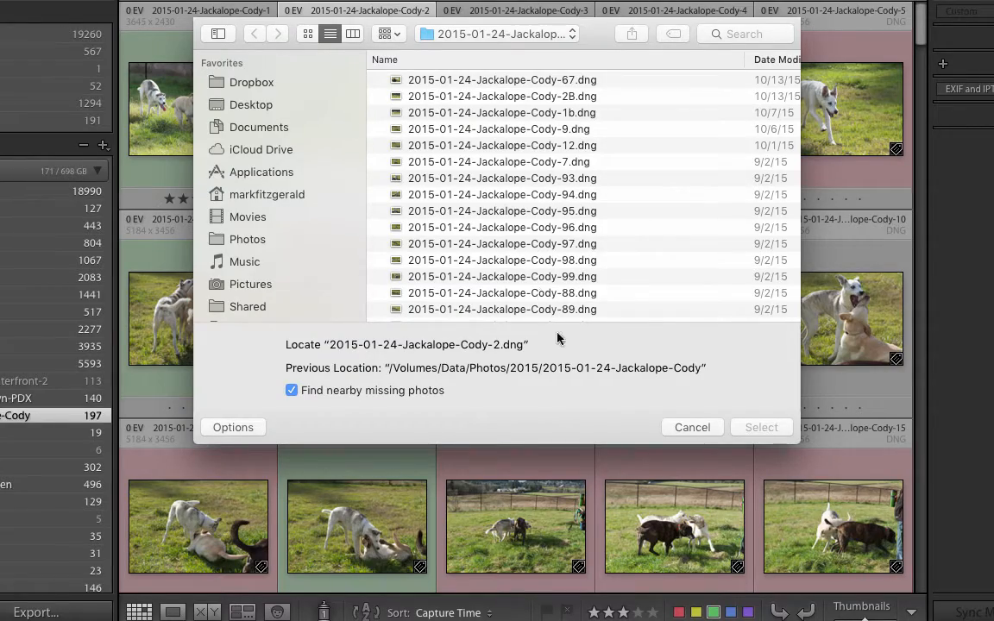
pyautogui.click(699, 428)
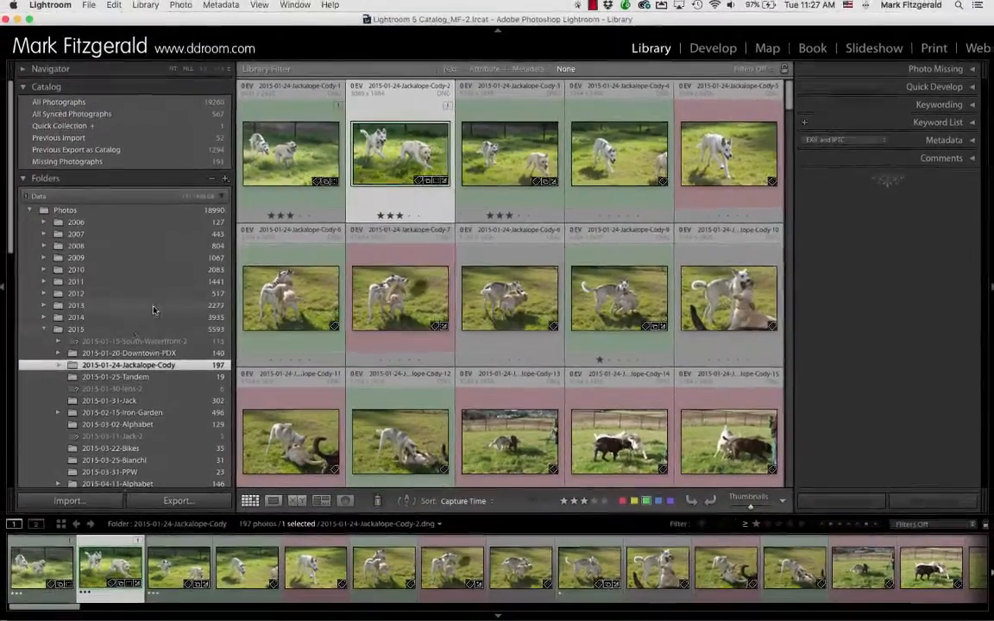
# Start Find Missing Folder for the 2015-01-15-South-Waterfront-2 folder.
pyautogui.click(104, 342)
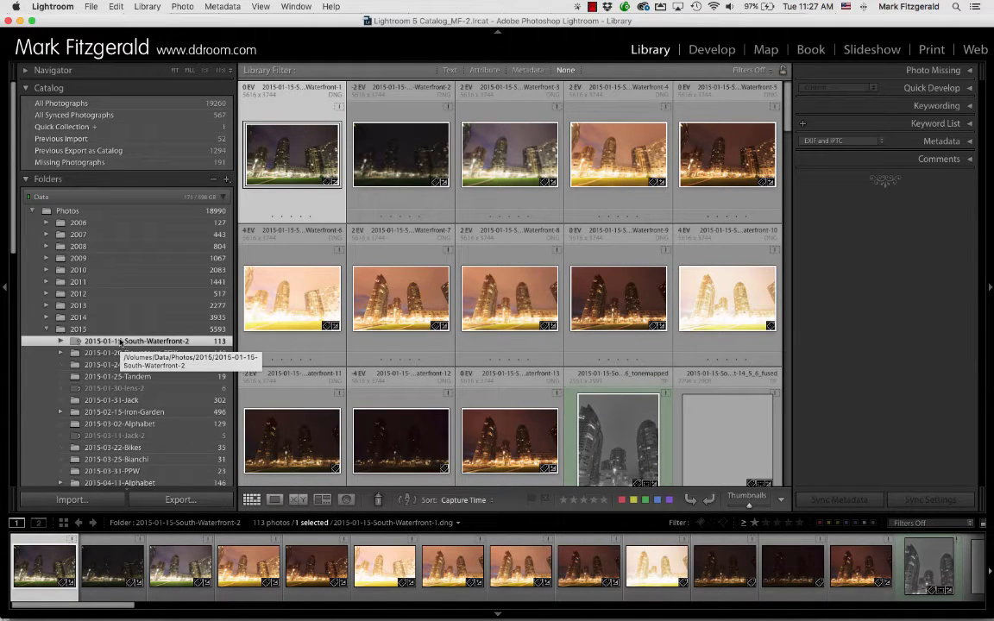
pyautogui.rightClick(121, 342)
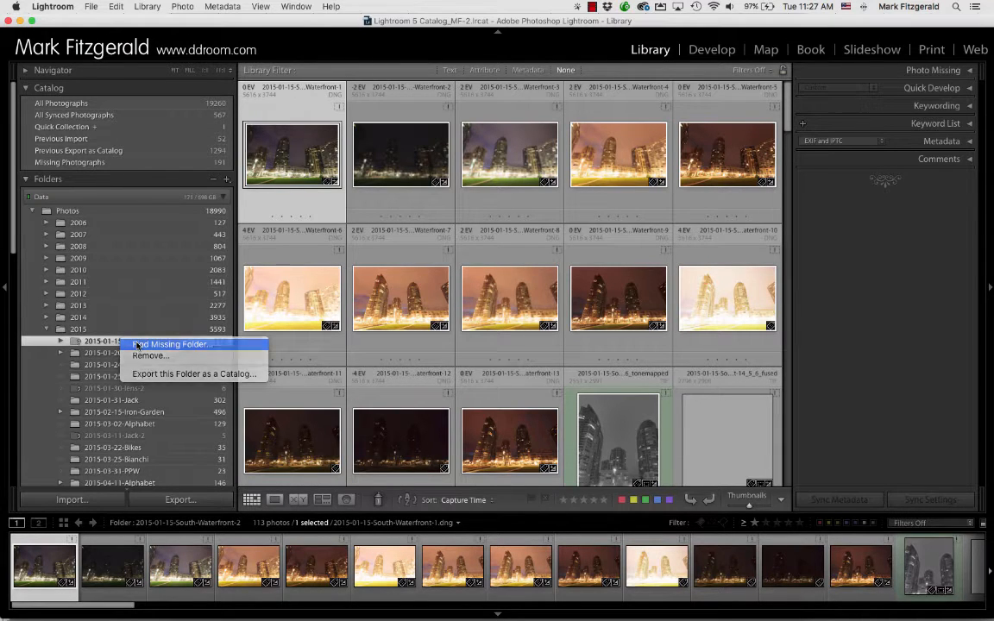
pyautogui.click(136, 345)
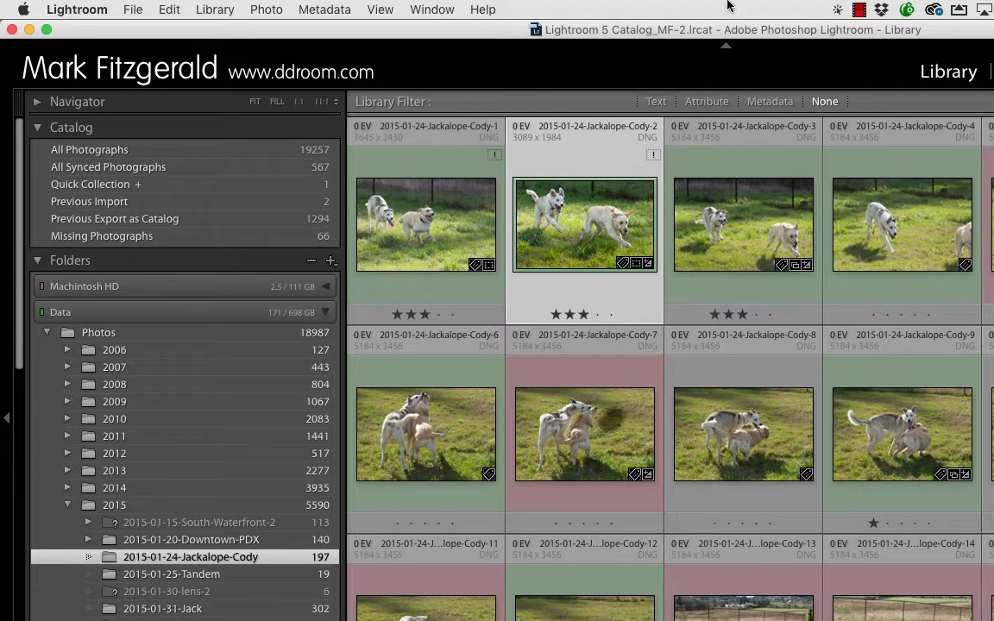
# Synchronize the 2015-01-24-Jackalope-Cody folder with new-photo import, missing-photo removal and metadata scan, and go to the 1B photo's library folder.
pyautogui.click(212, 11)
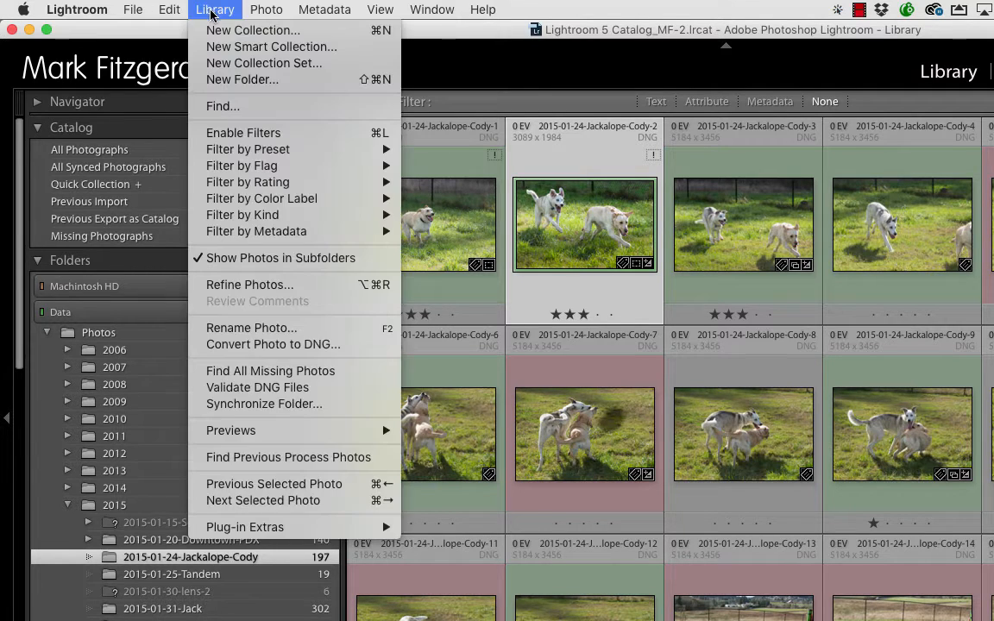
pyautogui.click(274, 404)
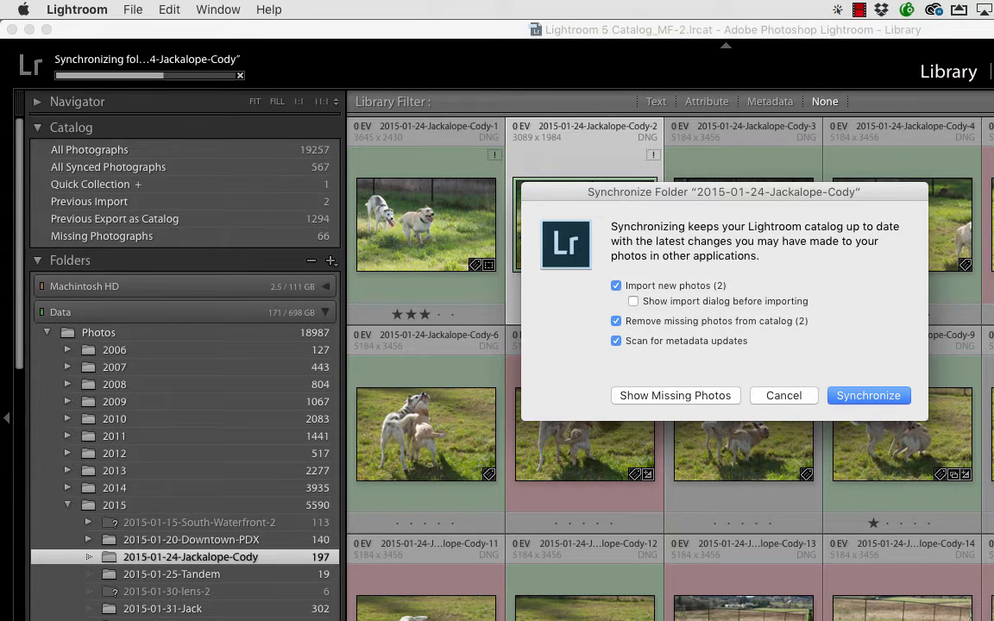
pyautogui.click(854, 396)
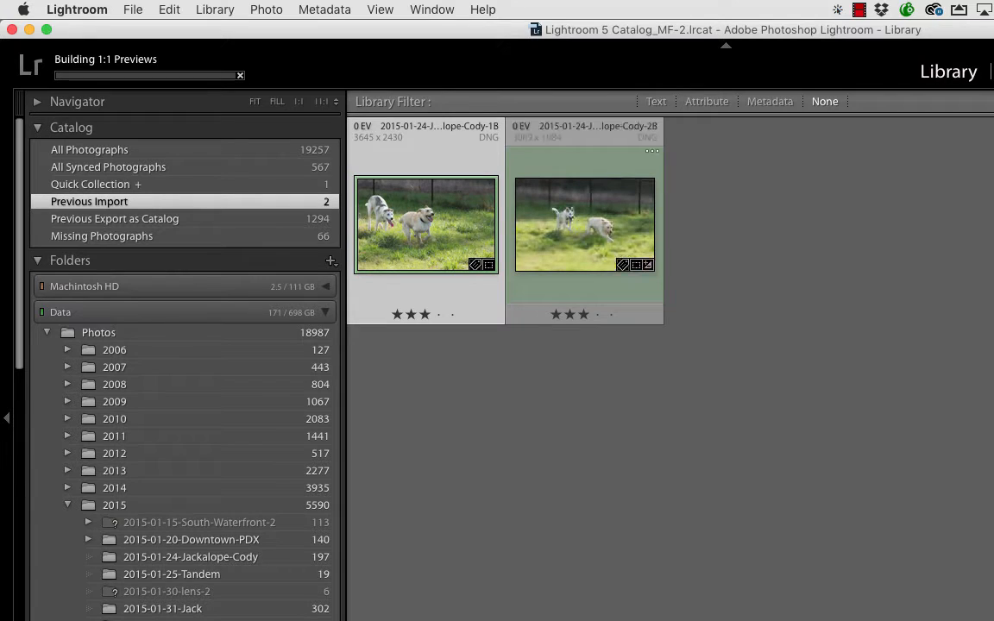
pyautogui.rightClick(401, 226)
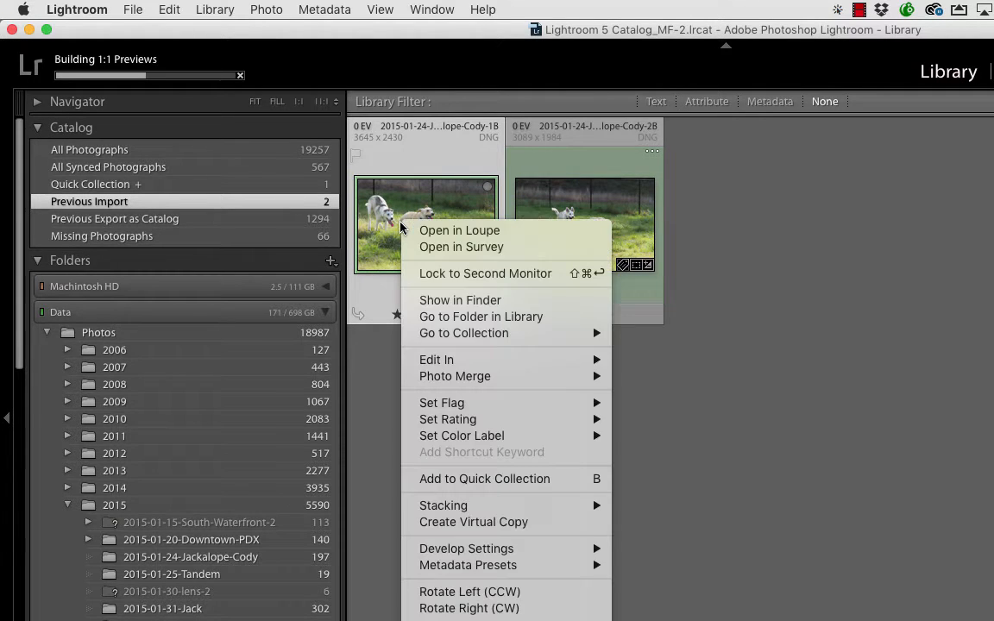
pyautogui.click(448, 319)
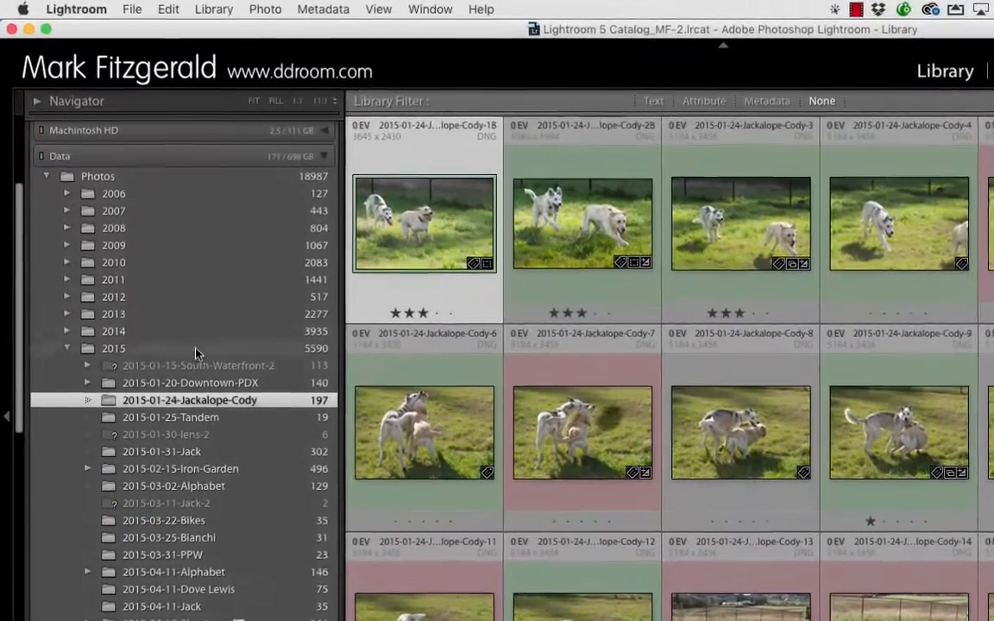
# Check whether Synchronize Folder is available for the missing 2015-01-15-South-Waterfront-2 folder.
pyautogui.click(189, 367)
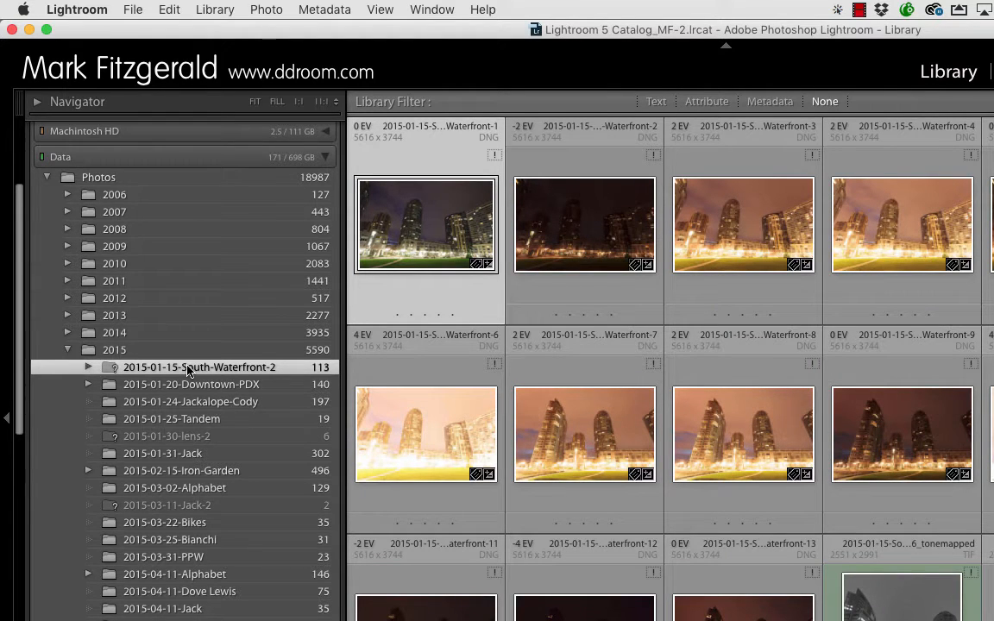
pyautogui.click(218, 10)
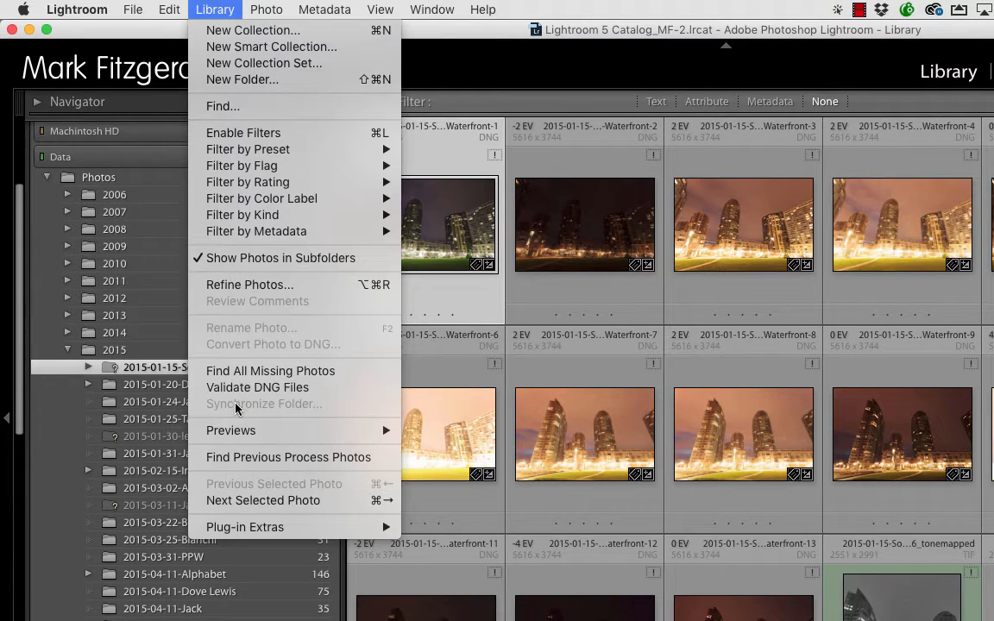
pyautogui.click(167, 371)
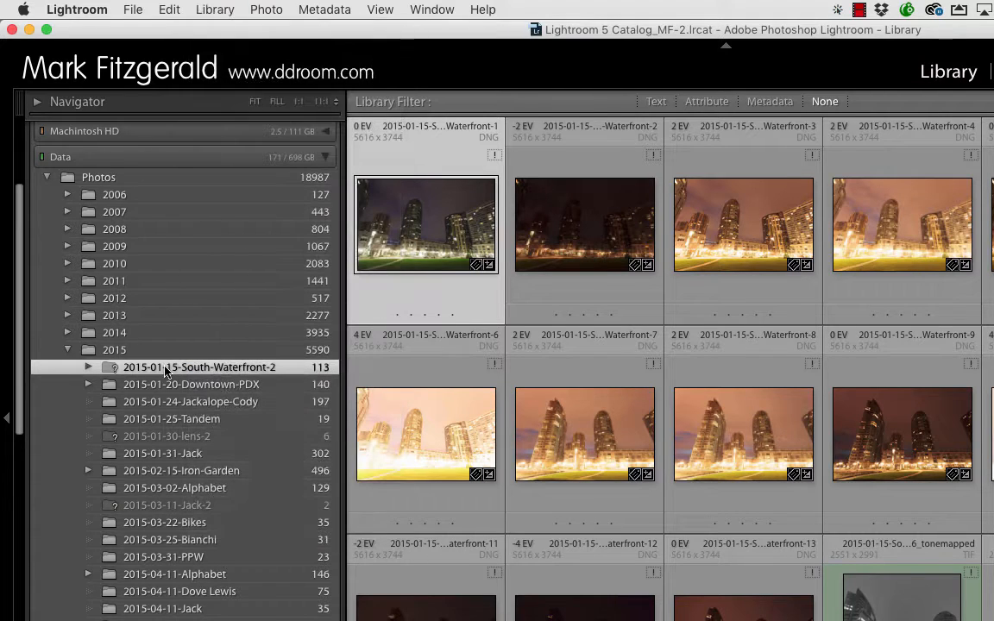
# Synchronize the parent 2015 folder, importing new photos, removing missing ones and scanning for metadata updates, and review its subfolders.
pyautogui.click(119, 350)
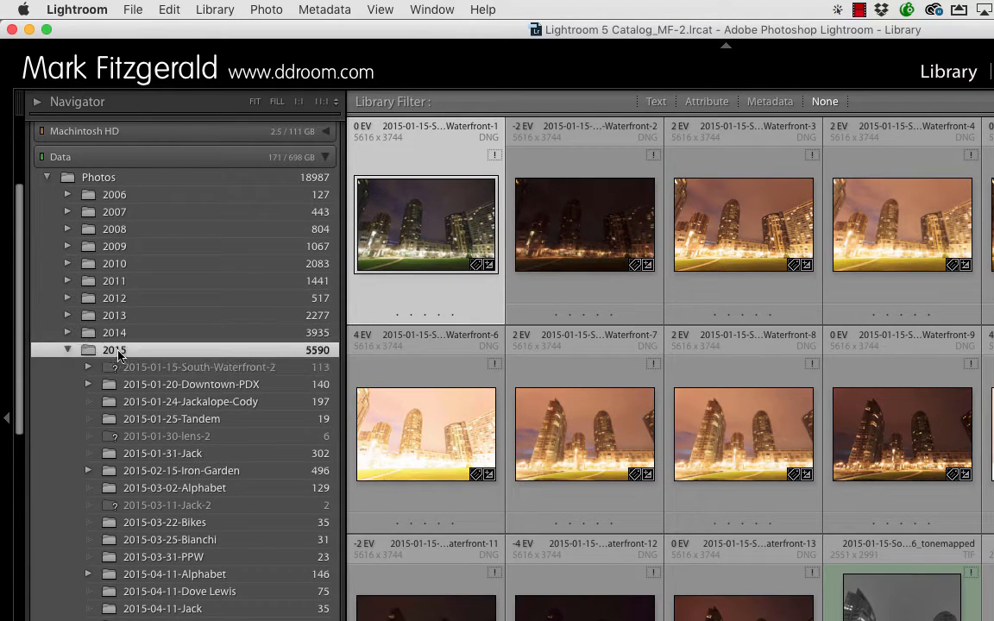
pyautogui.click(215, 10)
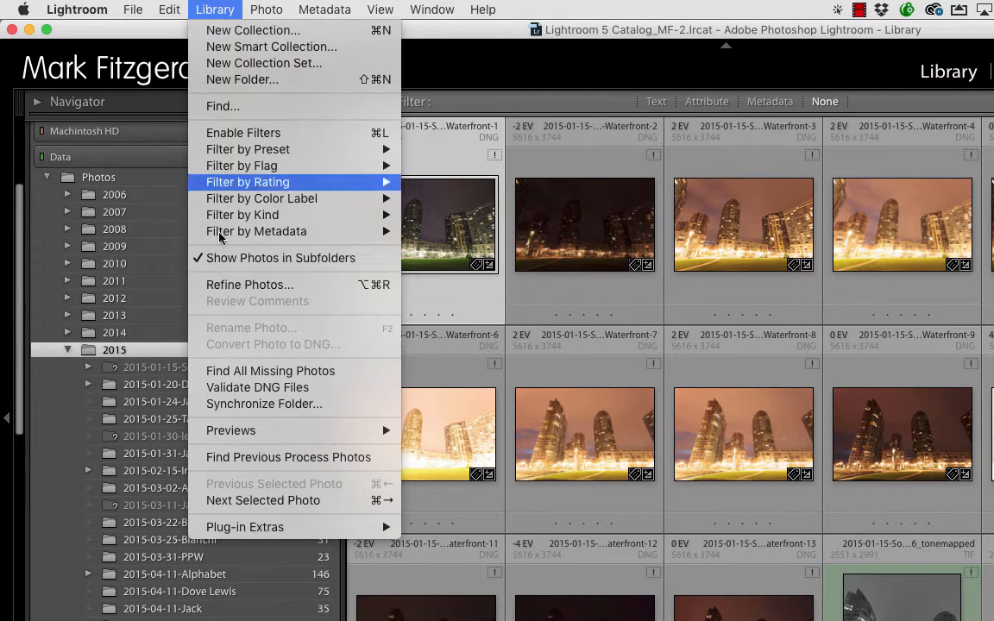
pyautogui.click(233, 404)
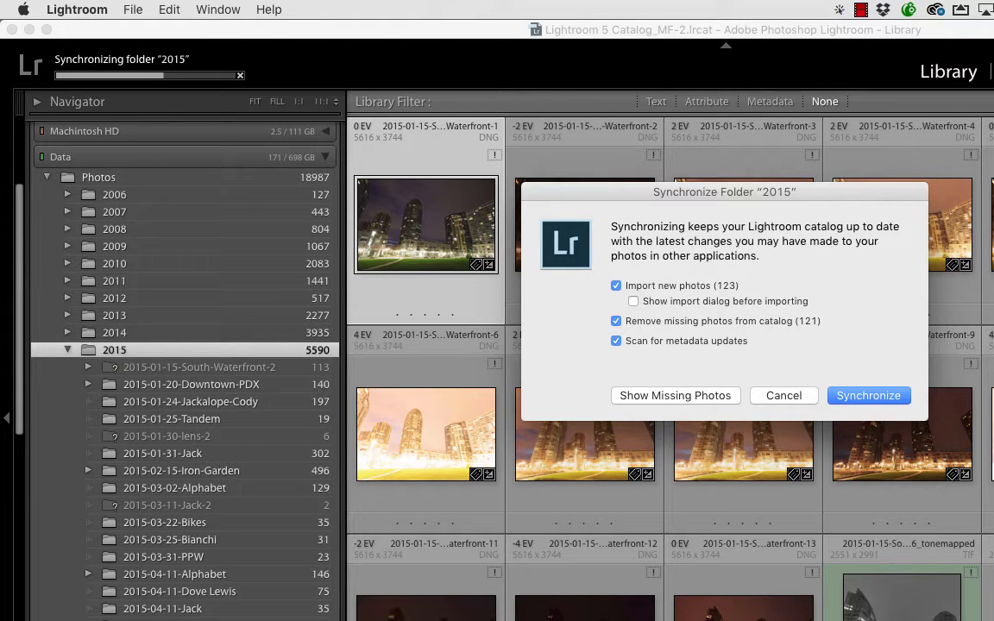
pyautogui.click(869, 399)
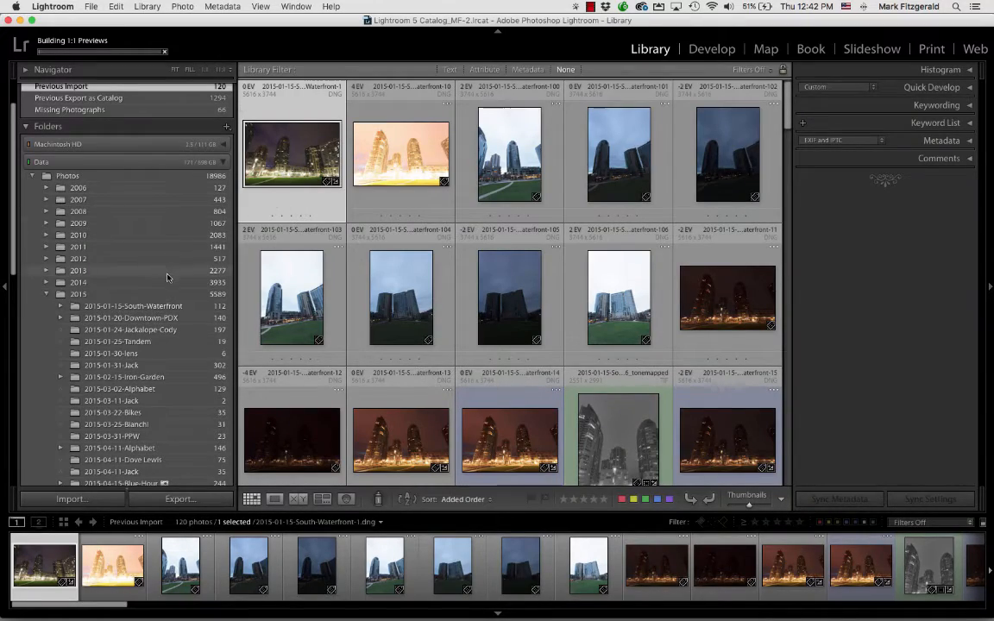
pyautogui.scroll(-1, 171, 269)
pyautogui.scroll(-3, 172, 268)
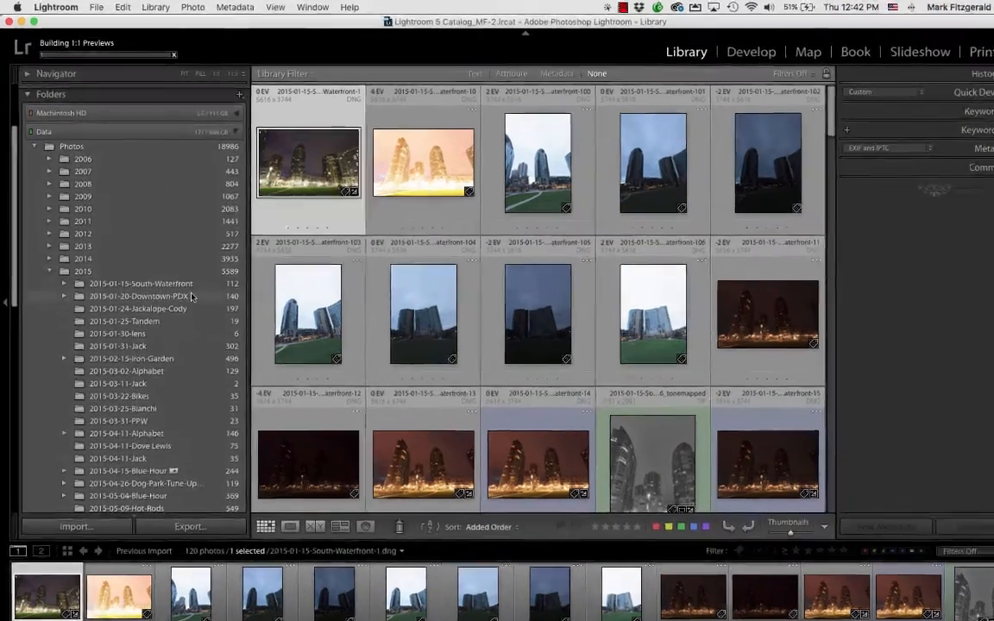